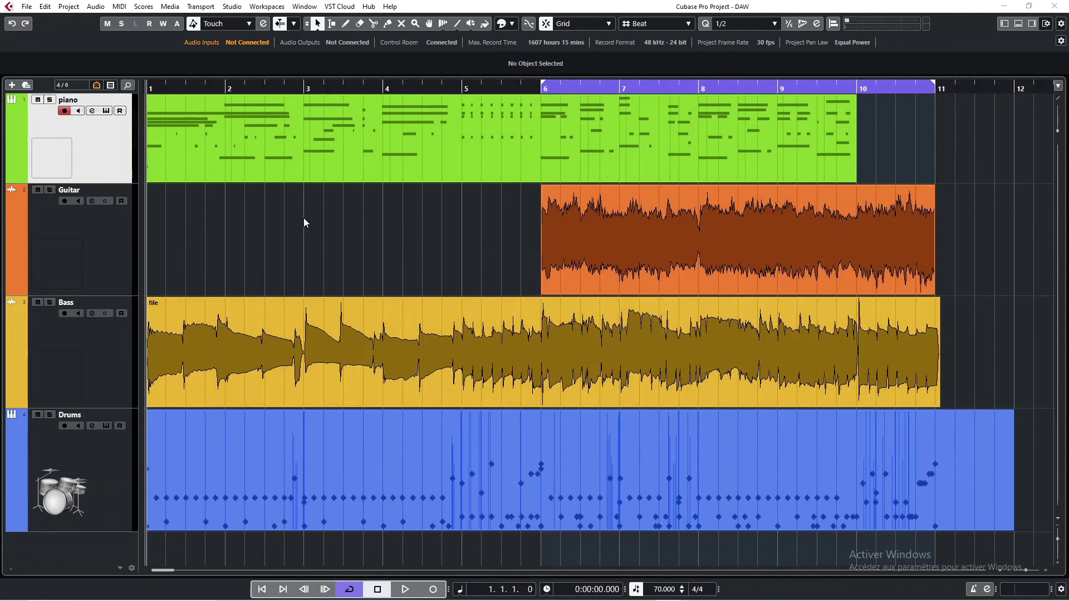
Play the full arrangement from the start into bar 7, then stop playback
left_click(673, 286)
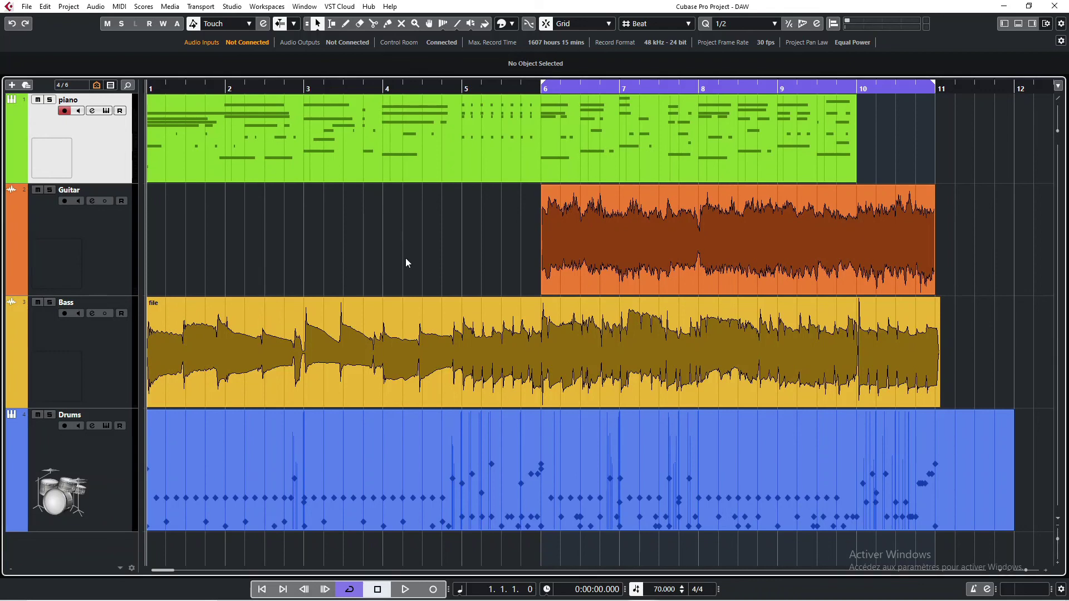
key("space")
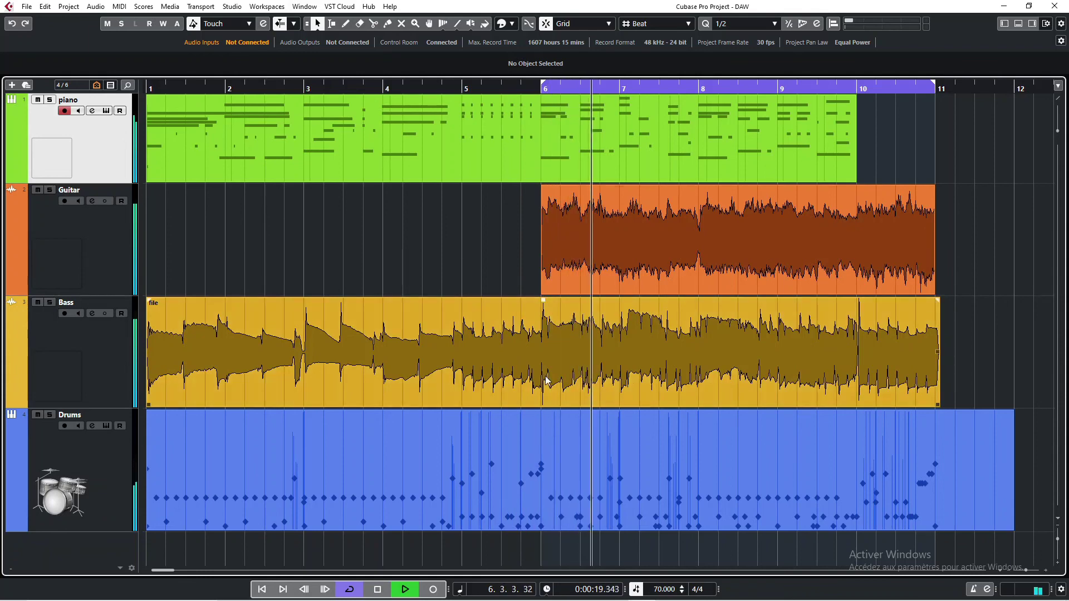
scroll(429, 413, "right", 1)
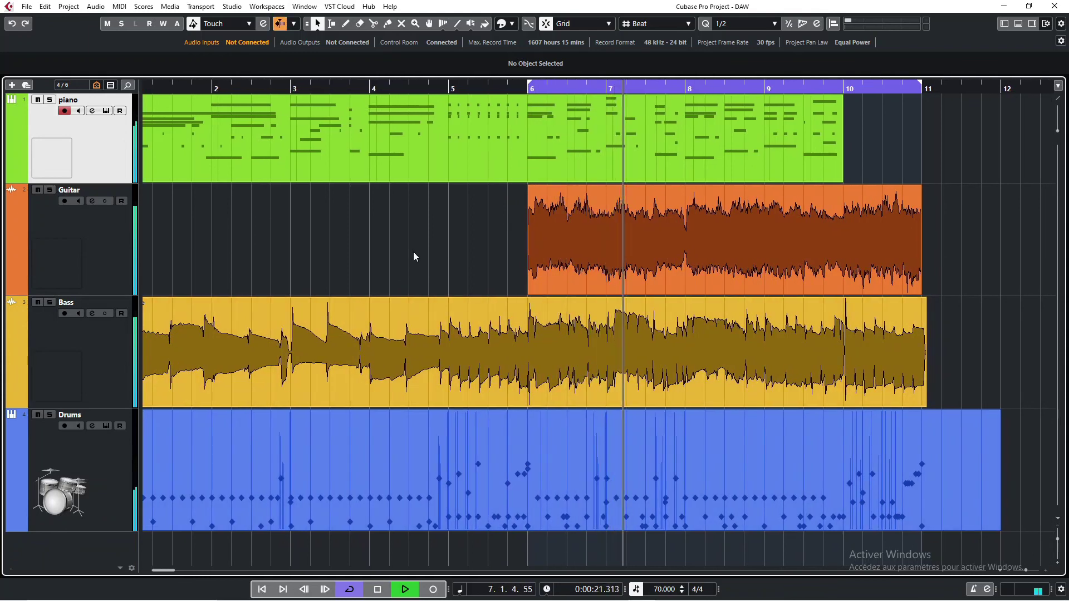
scroll(413, 252, "right", 2)
key("space")
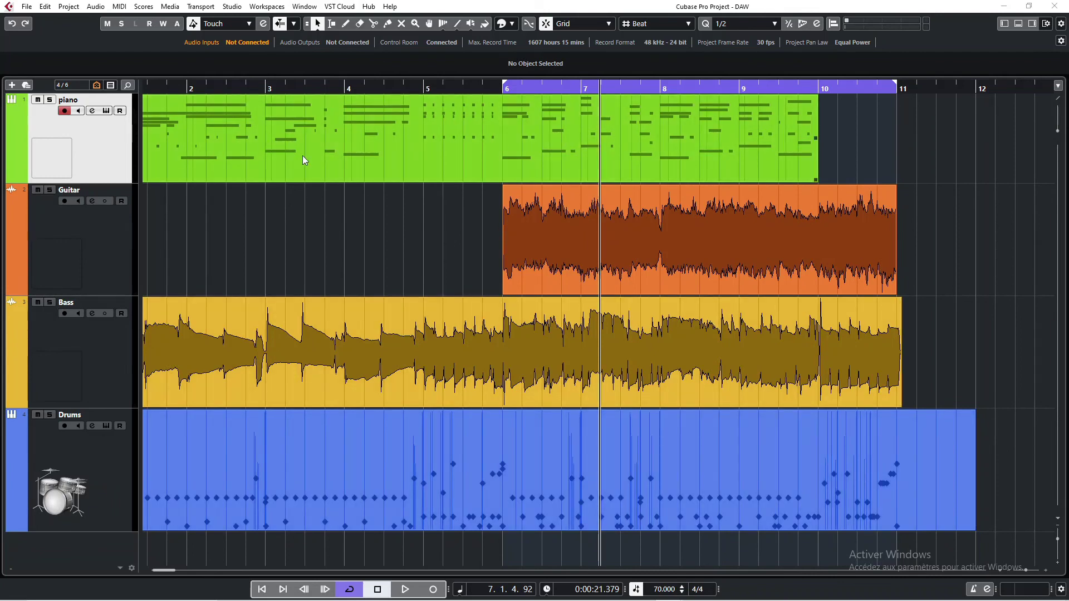
Open the piano part in the Key Editor and play back its first two bars
double_click(336, 152)
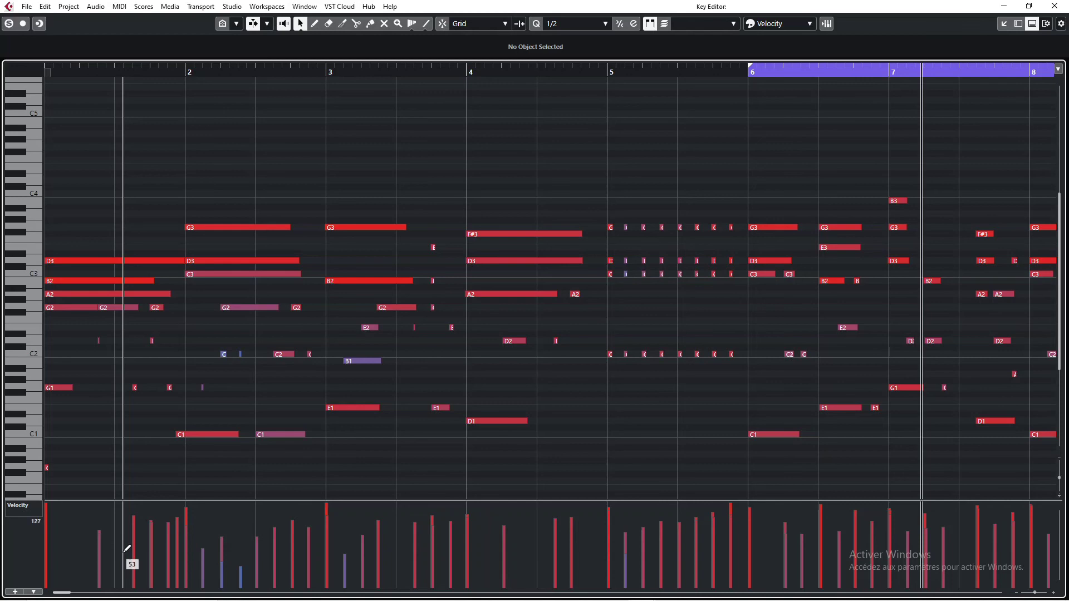
key("space")
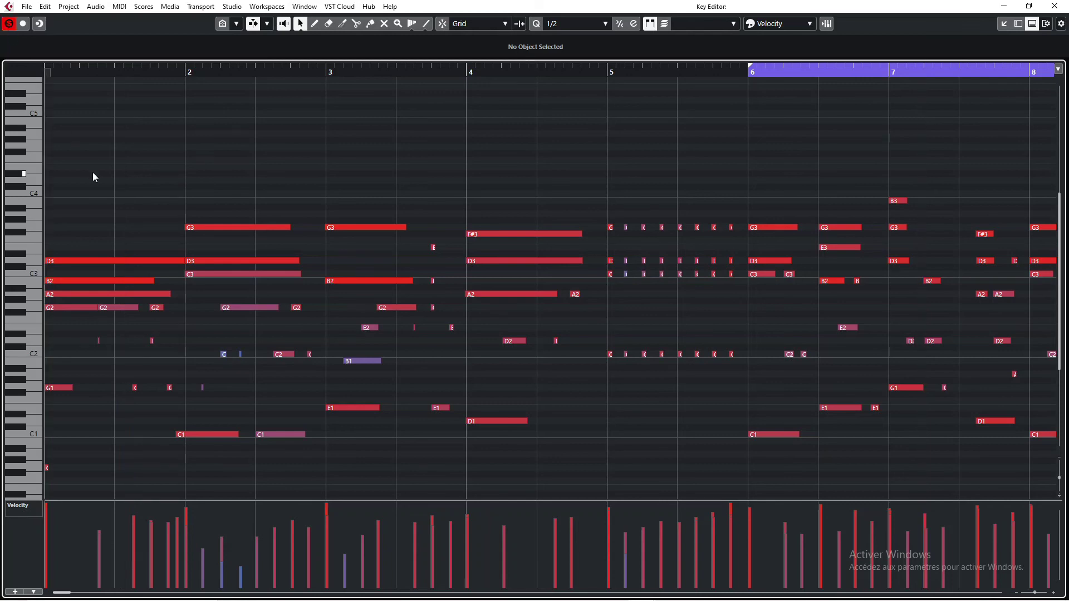
key("space")
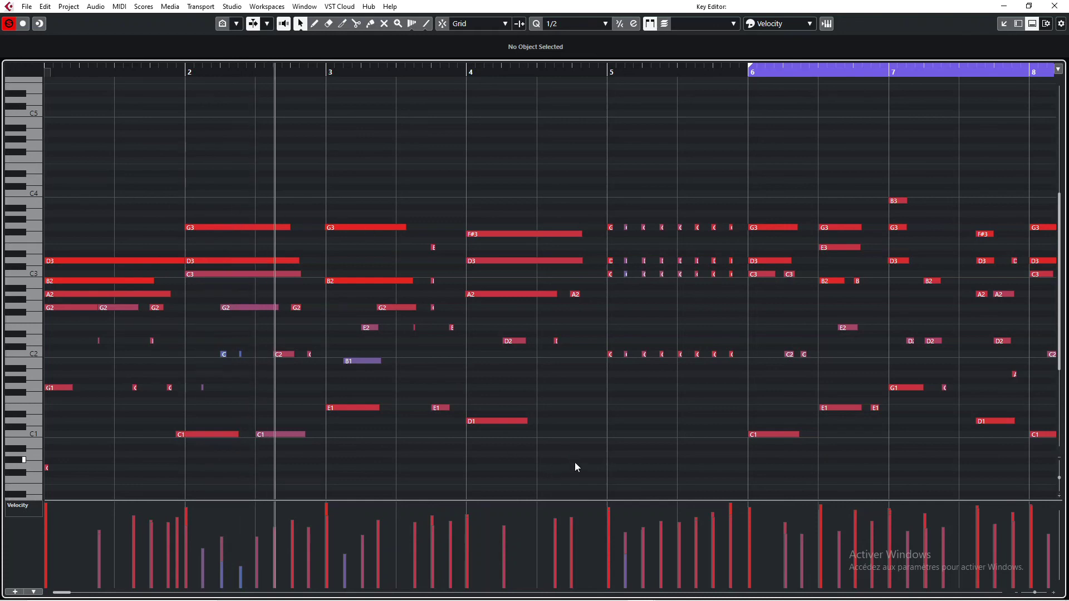
Lower the velocities of the piano notes in bars 1 to 4 together, bringing the first G1 to 55, and play them back
left_click_drag(574, 463, 3, 159)
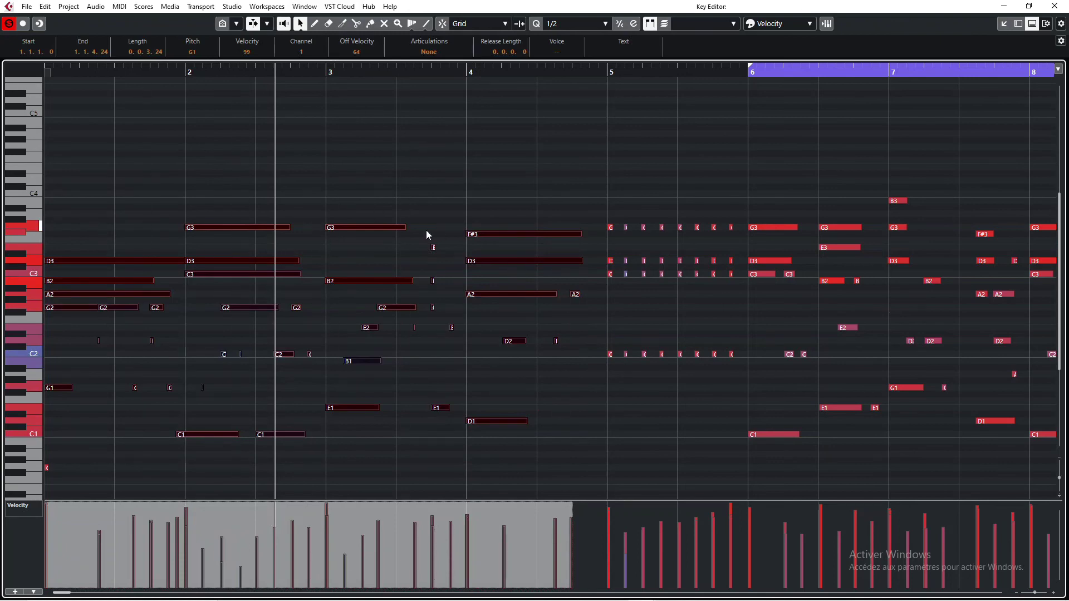
left_click_drag(308, 503, 301, 549)
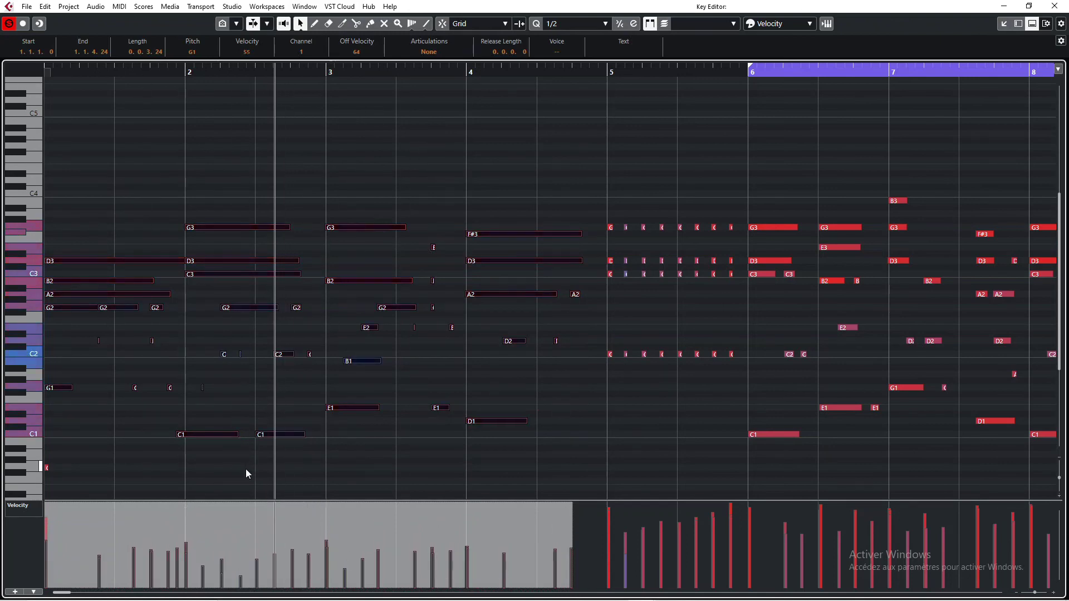
left_click(246, 469)
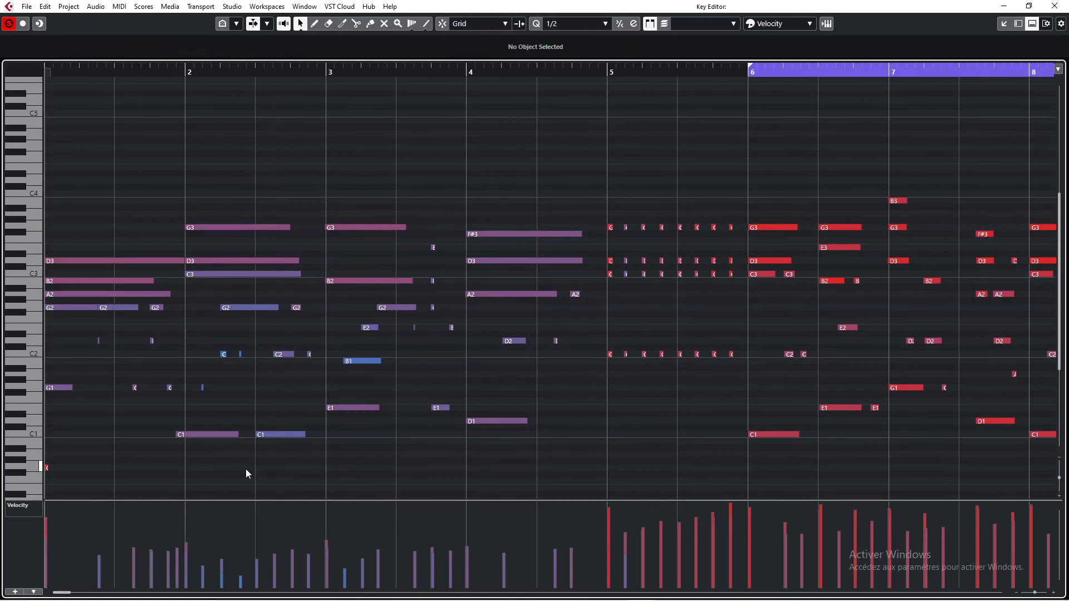
key("space")
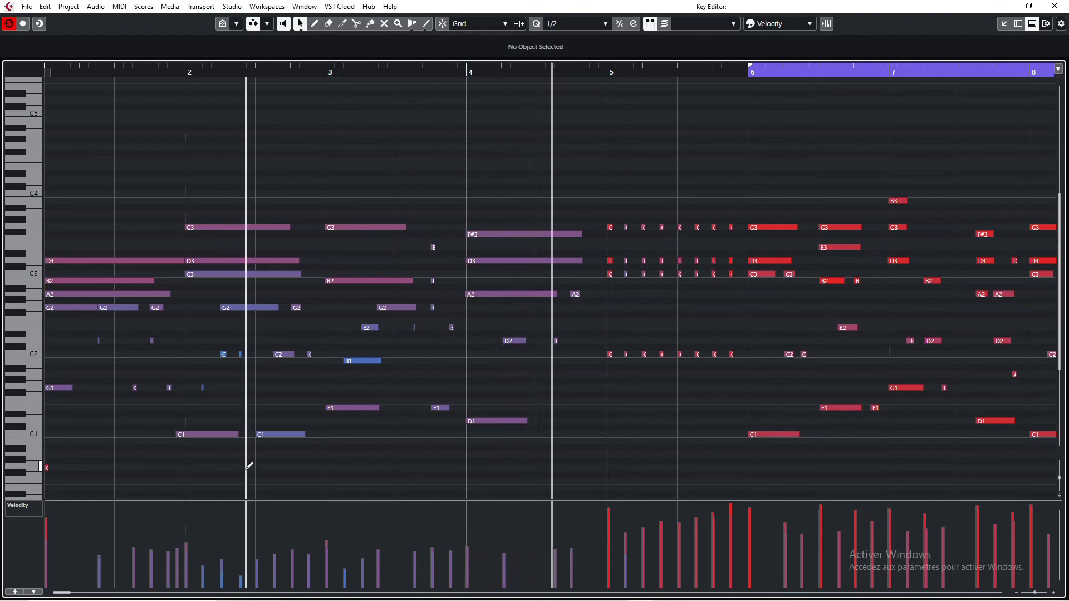
Stagger the bar 4 chord by starting D3 slightly late and F#3 at 4.1.2.37, and replay the passage from bar 3
left_click_drag(475, 214, 498, 303)
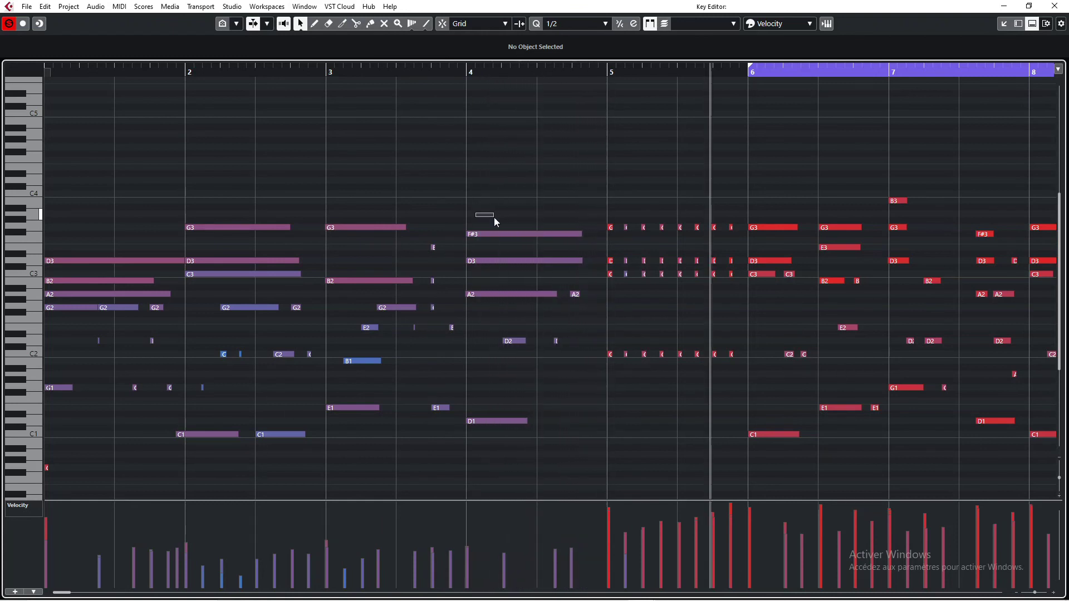
left_click_drag(495, 220, 492, 222)
left_click_drag(468, 260, 479, 235)
left_click(470, 235)
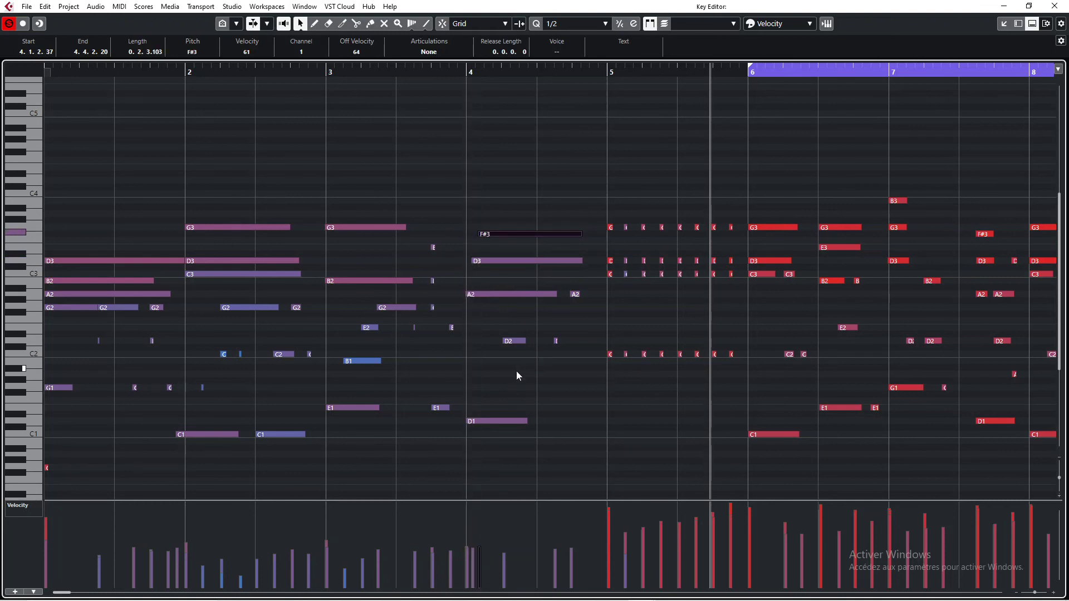
left_click(417, 73)
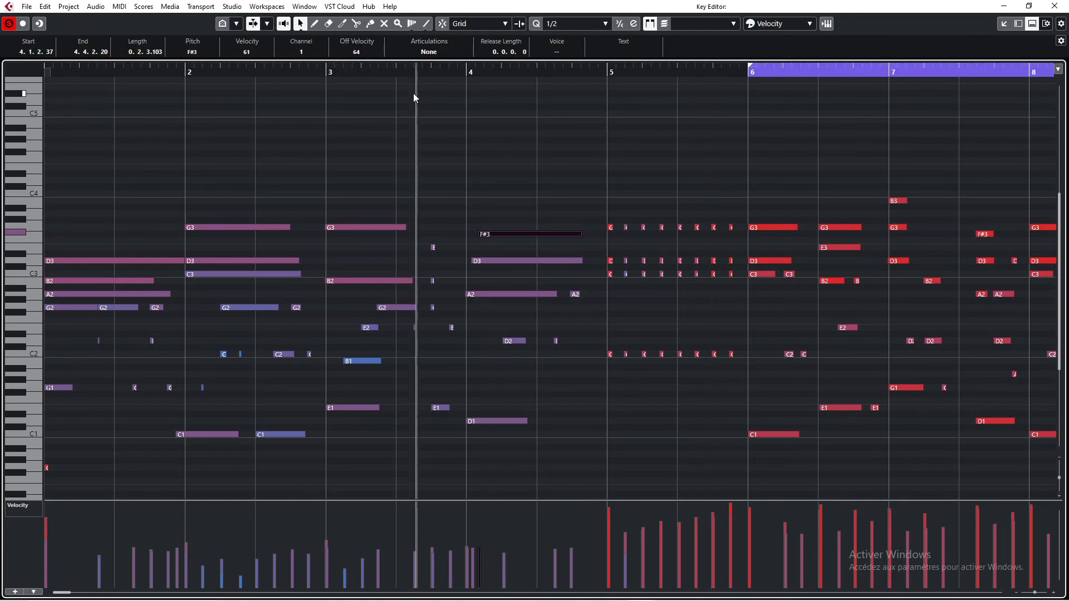
key("space")
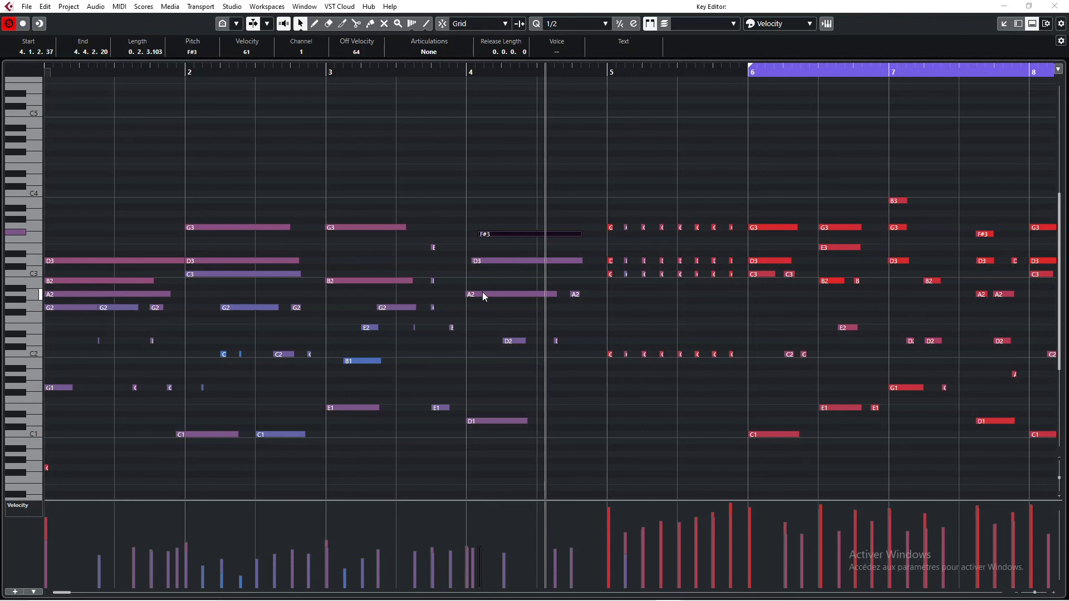
Copy the bar 4 A2 note up to A3 with its start at 4.1.2.101, replay the passage and close the Key Editor
left_click_drag(482, 292, 504, 216)
left_click(396, 70)
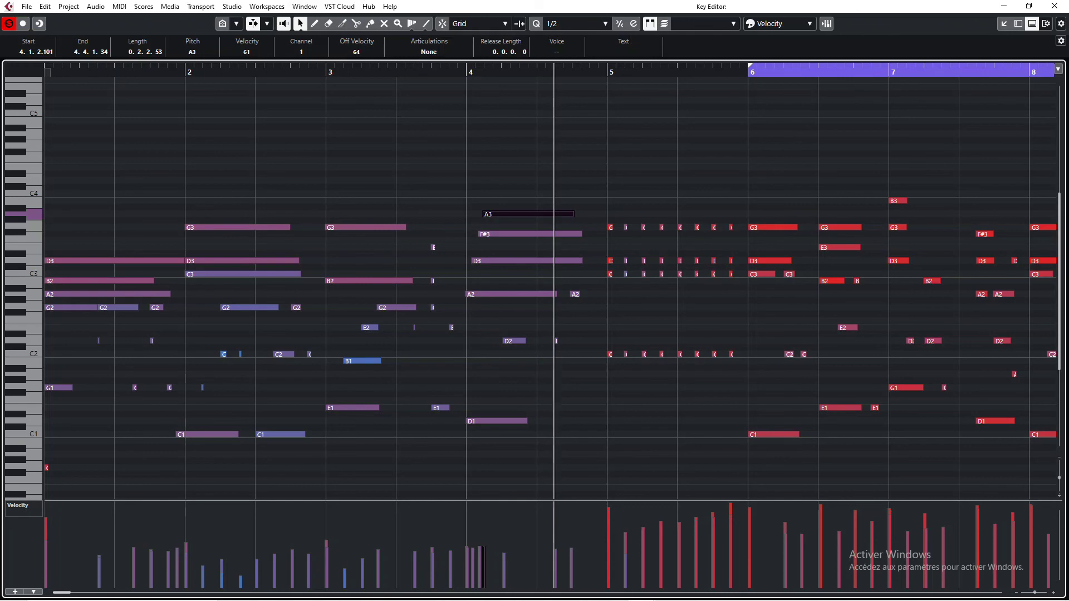
key("ctrl+w")
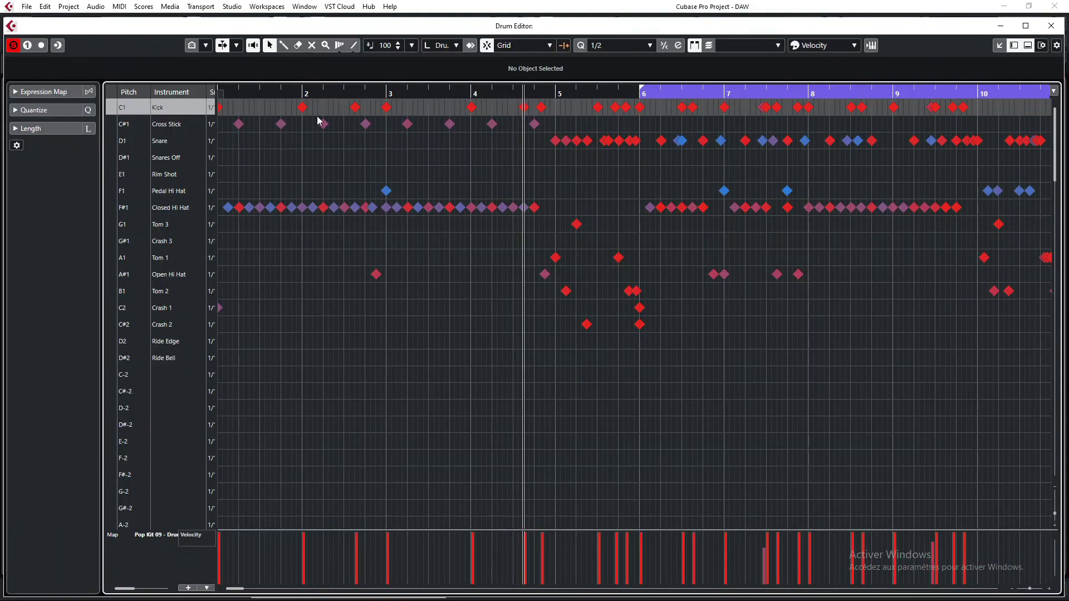
Record a new MIDI part on the piano track from the start of bar 11 into bar 15
key("Home")
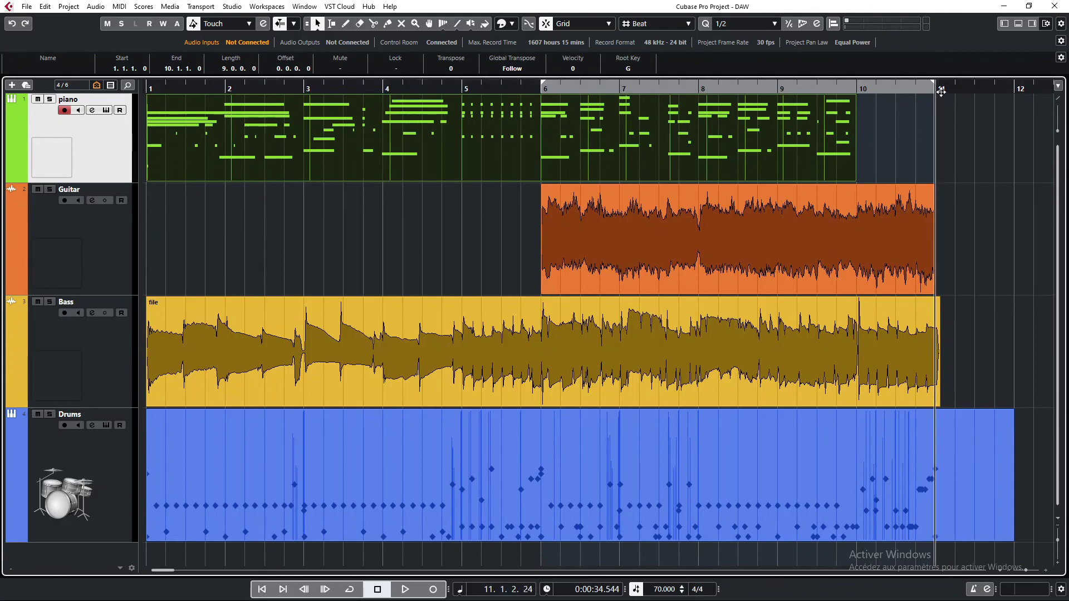
left_click(976, 90)
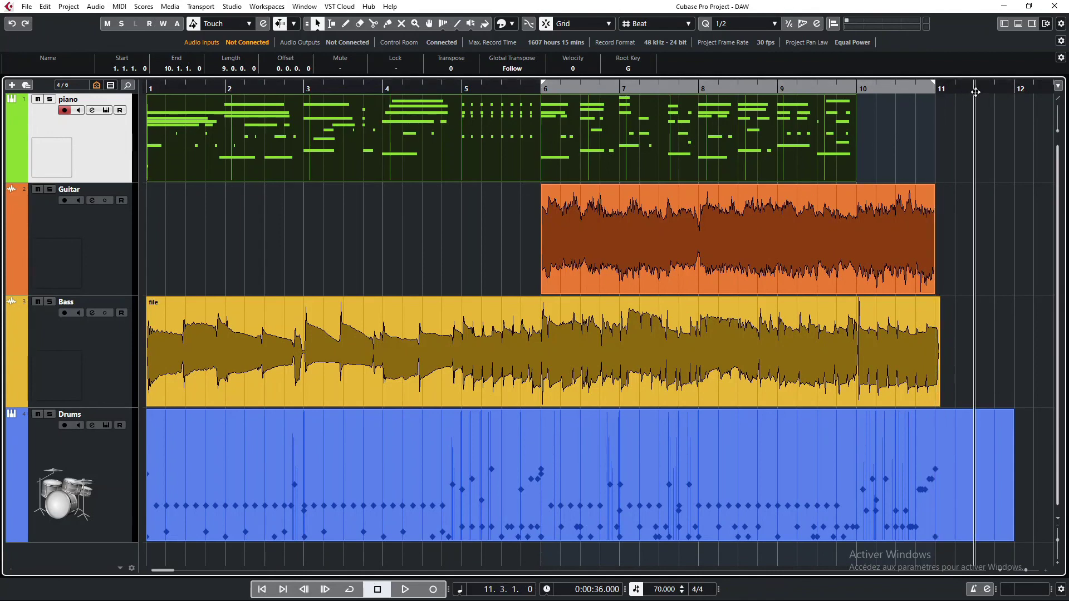
left_click(936, 88)
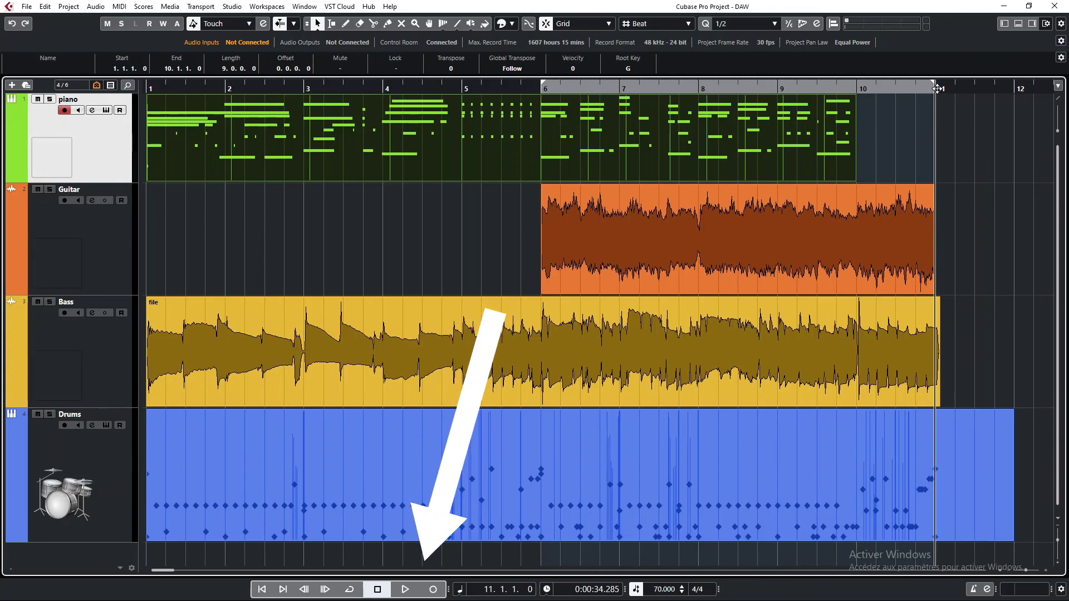
key("KP_Multiply")
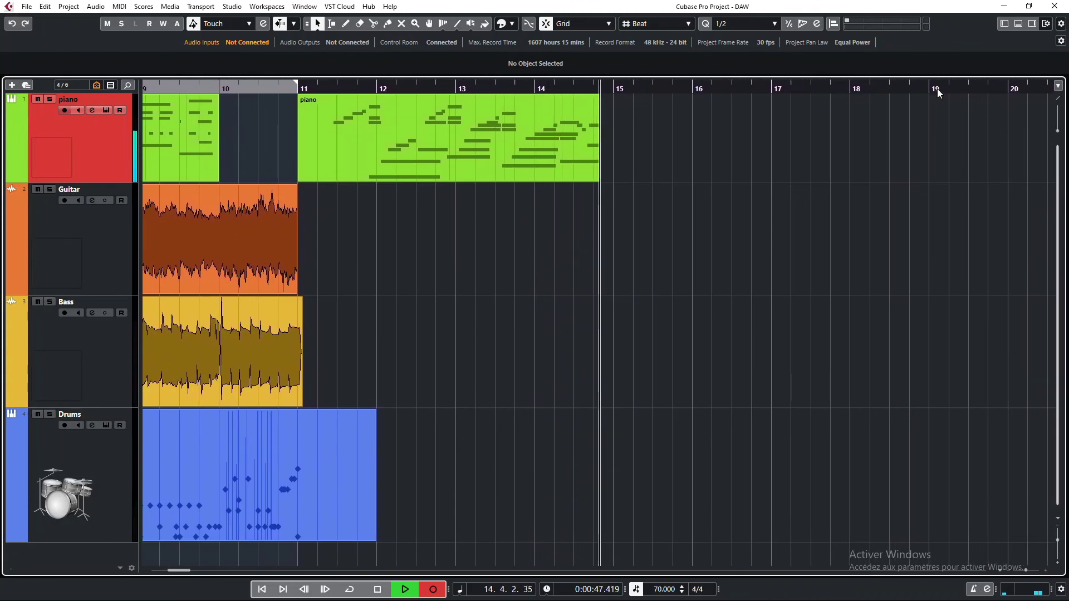
key("space")
Examine the notes of the newly recorded piano part in the Key Editor and close the editor
left_click(406, 135)
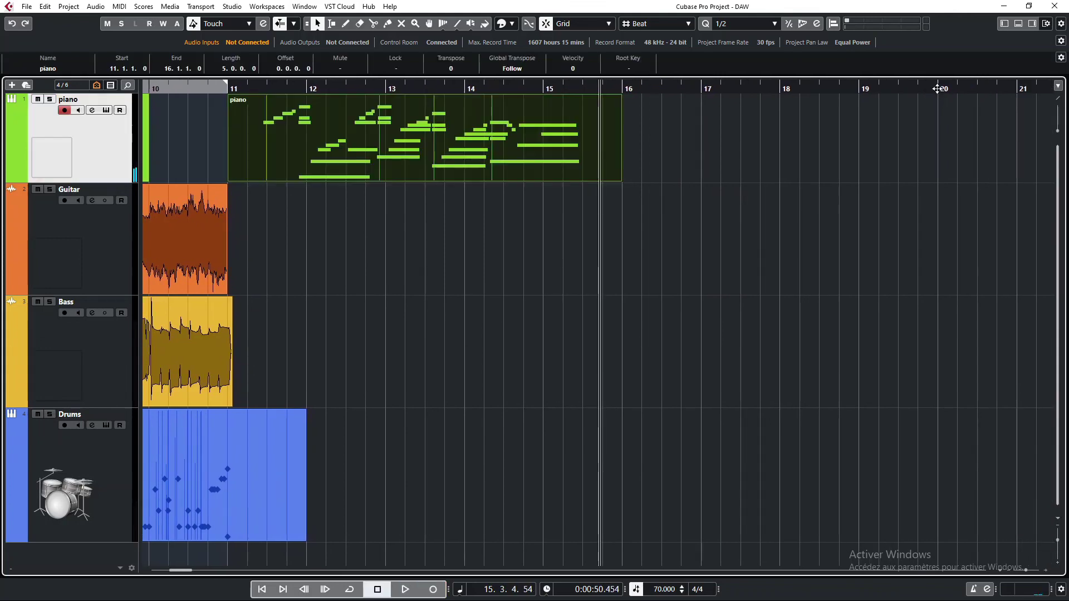
double_click(406, 135)
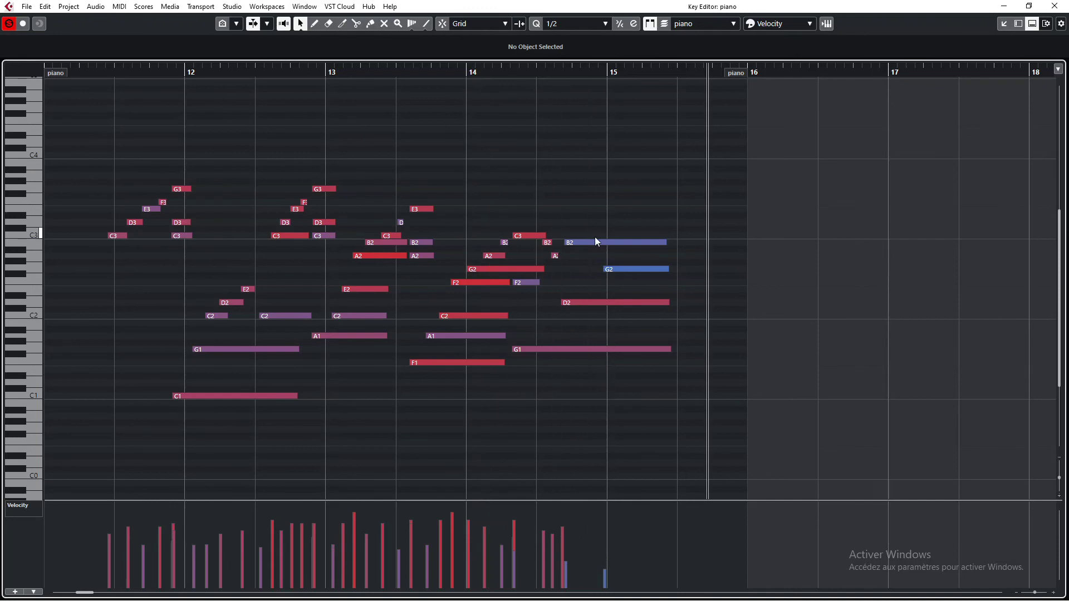
left_click(1054, 6)
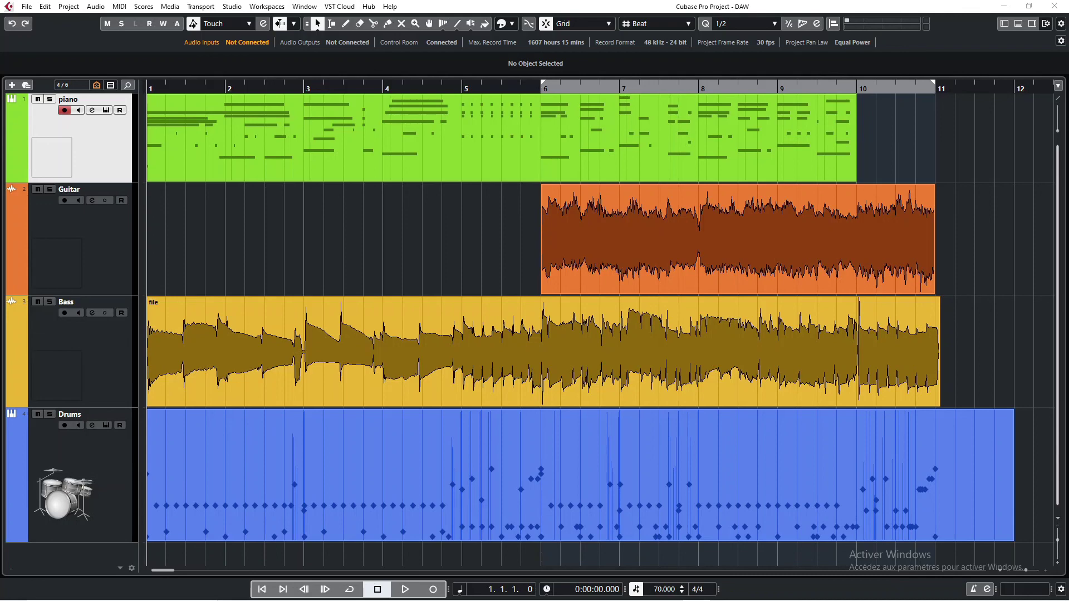
Display the MixConsole below the arrangement during playback, reduce the track heights to fit all four tracks and enlarge the mixer area
left_click(1019, 24)
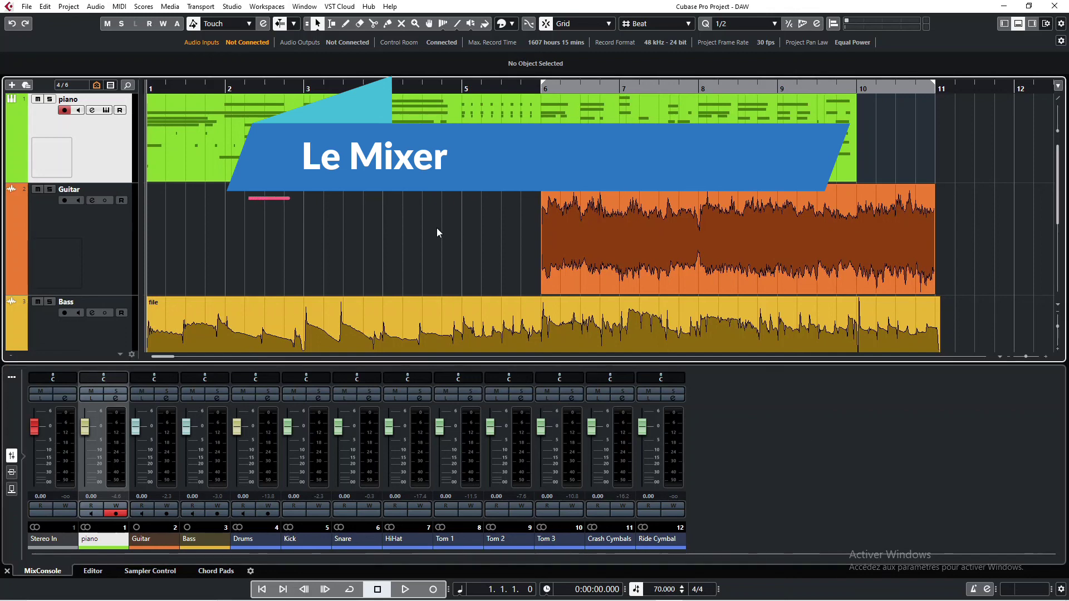
key("space")
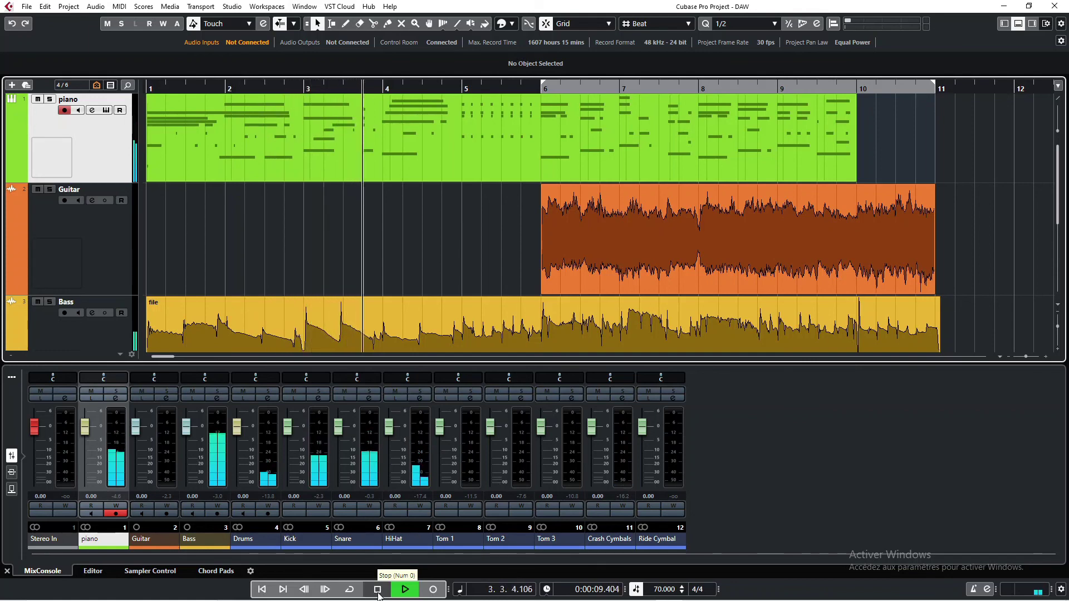
left_click(412, 273)
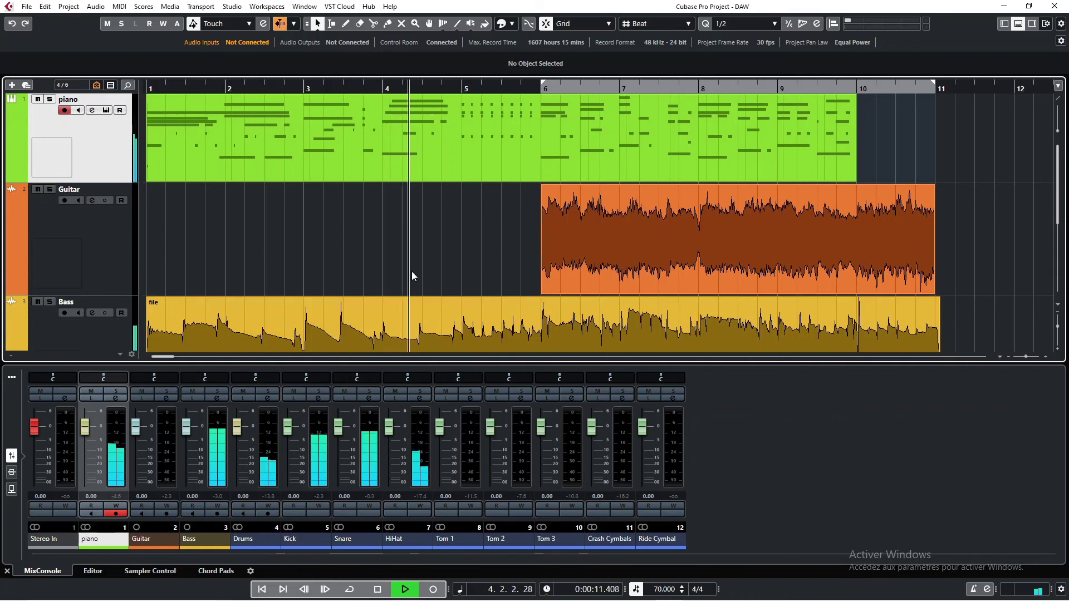
key("ctrl+a")
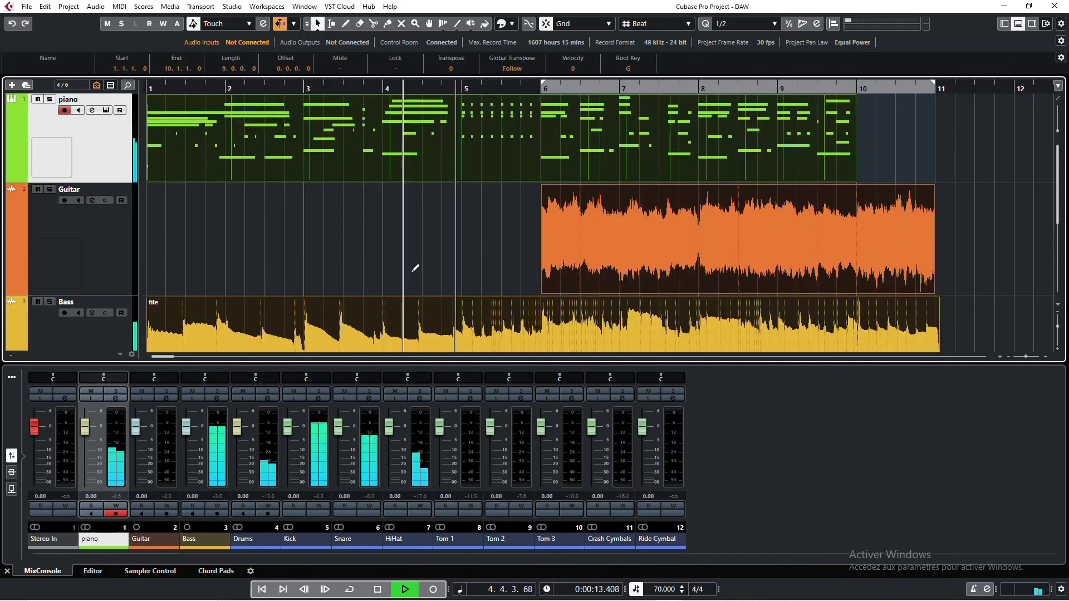
key("shift+f")
left_click(391, 337)
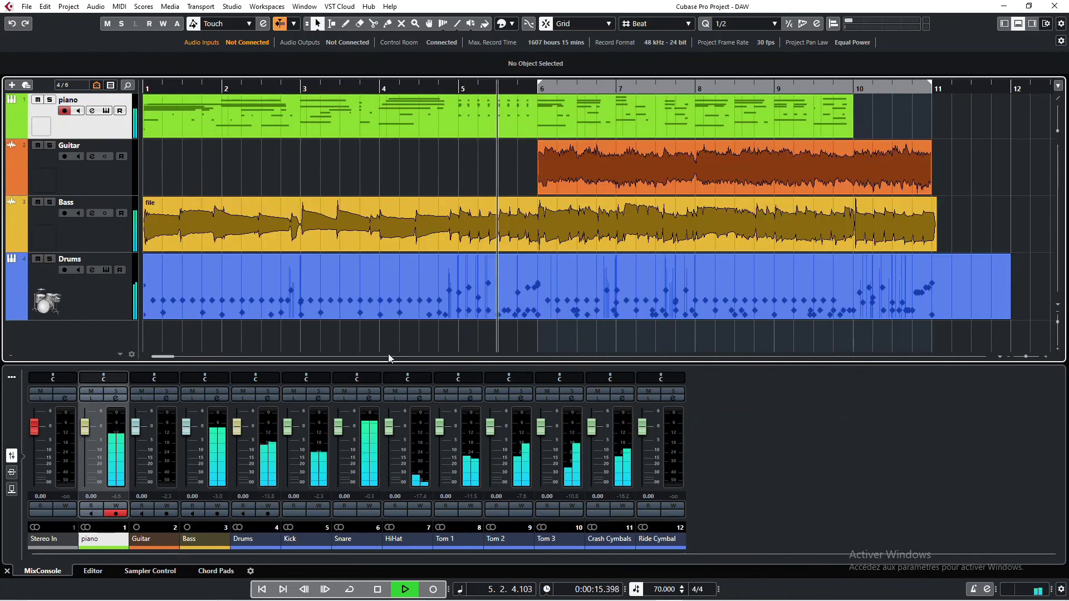
left_click_drag(389, 353, 389, 336)
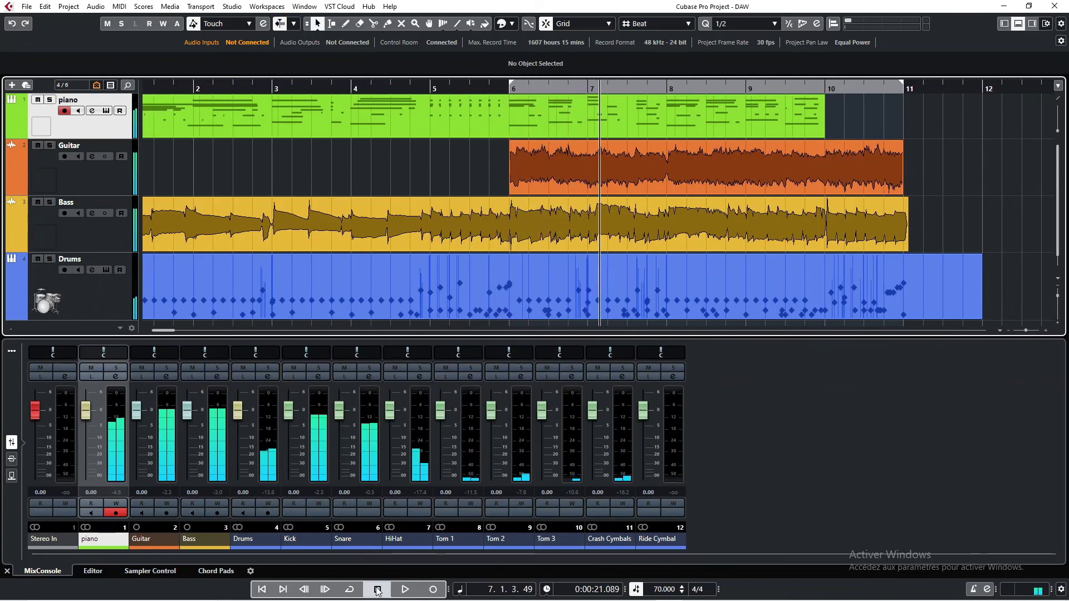
key("space")
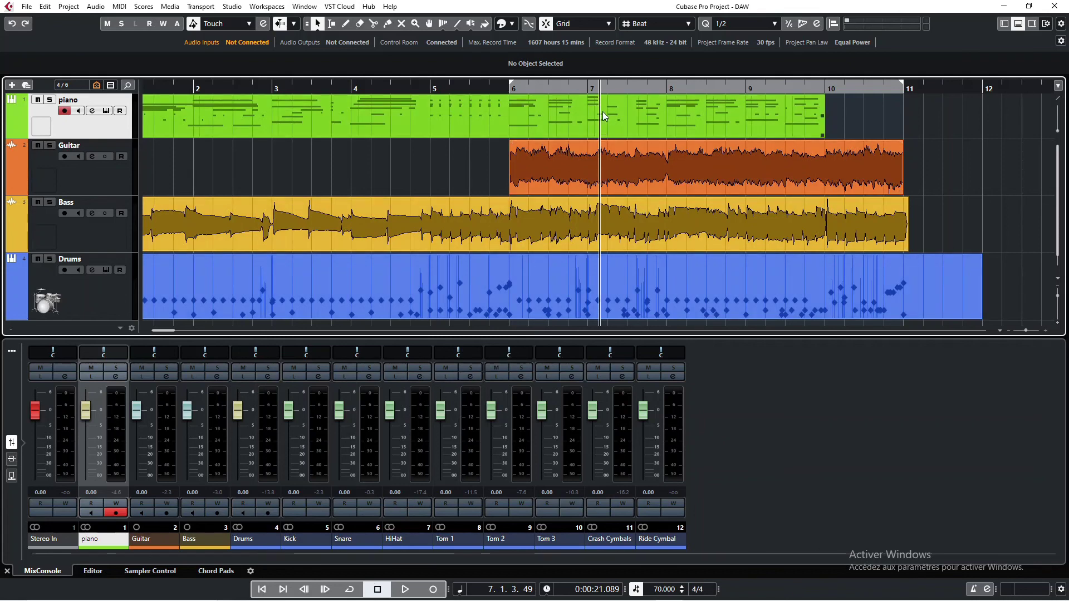
Loop playback of bars 6 to 11 and set the Guitar channel level to -3.62 and the piano channel level to 1.88
key("KP_Divide")
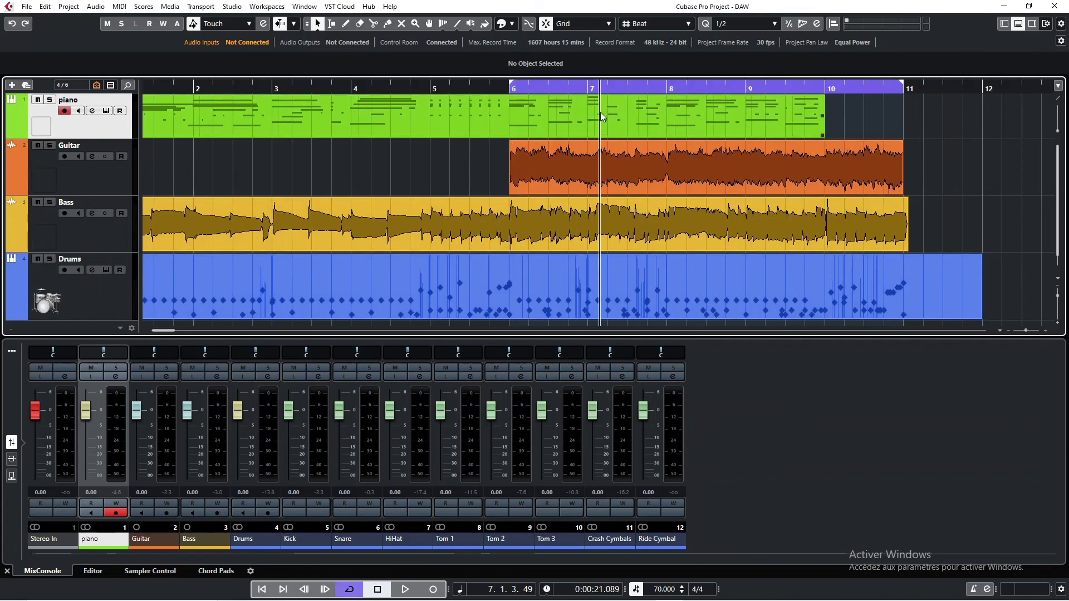
left_click(501, 90)
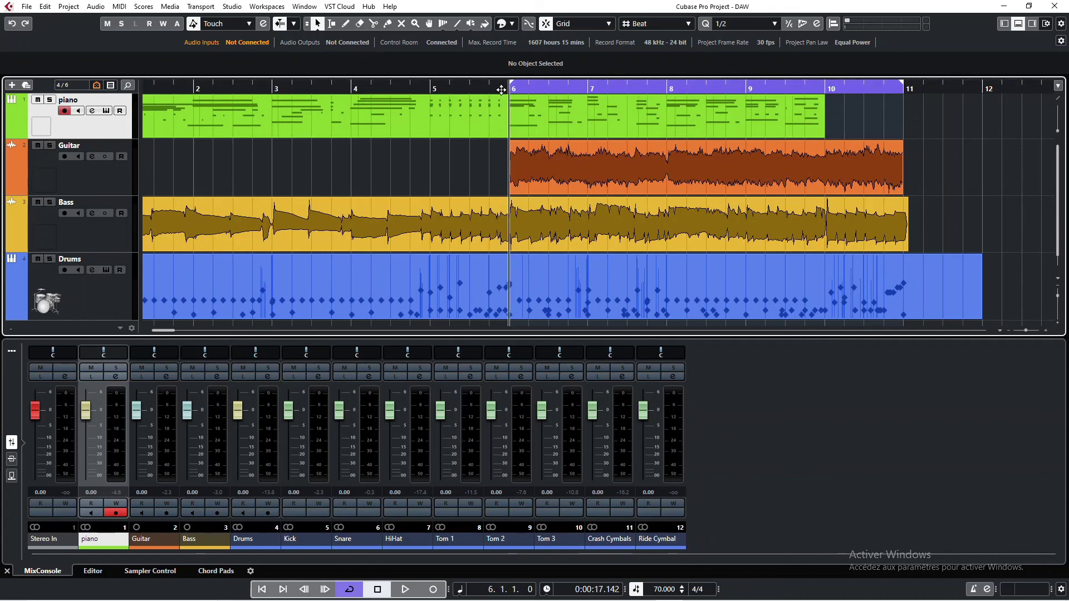
key("space")
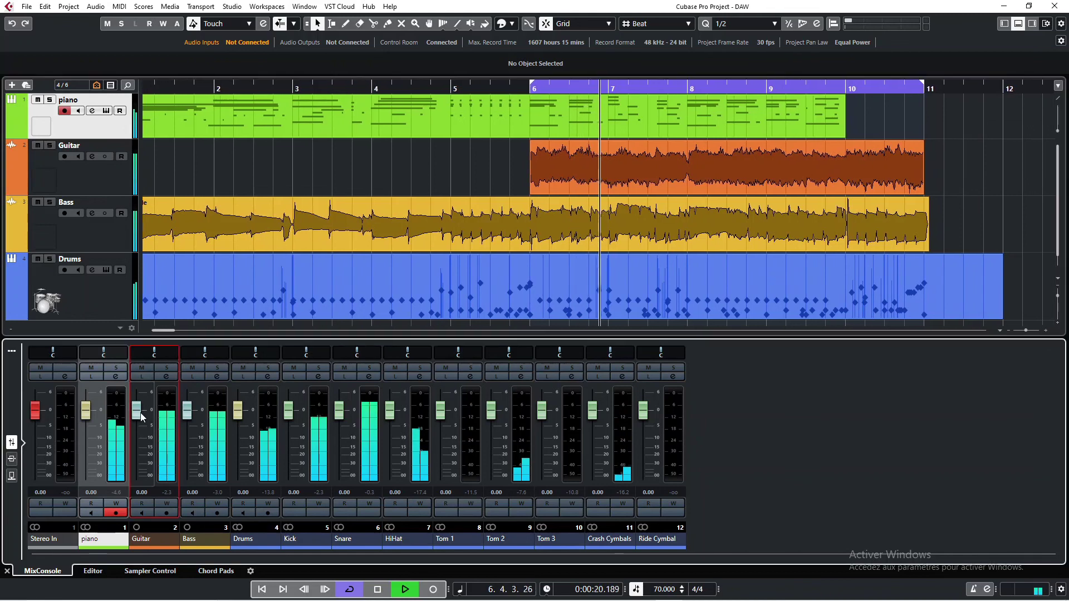
left_click_drag(140, 413, 88, 409)
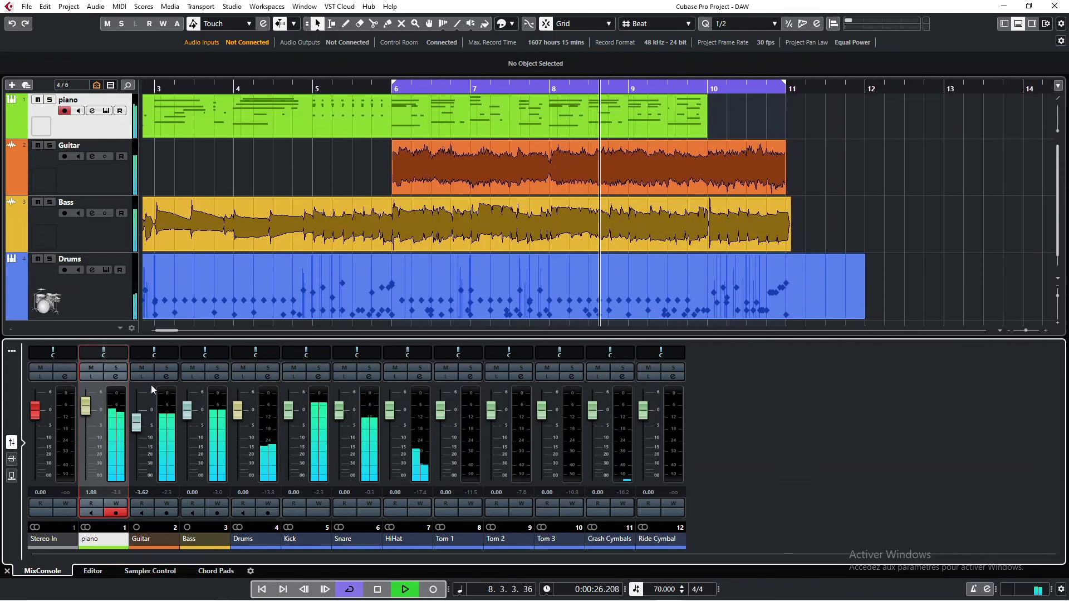
Pan the piano to L24 and the Guitar to R21, lower the Bass to -1.49 and the Snare to -1.81, and stop playback
left_click_drag(104, 355, 190, 420)
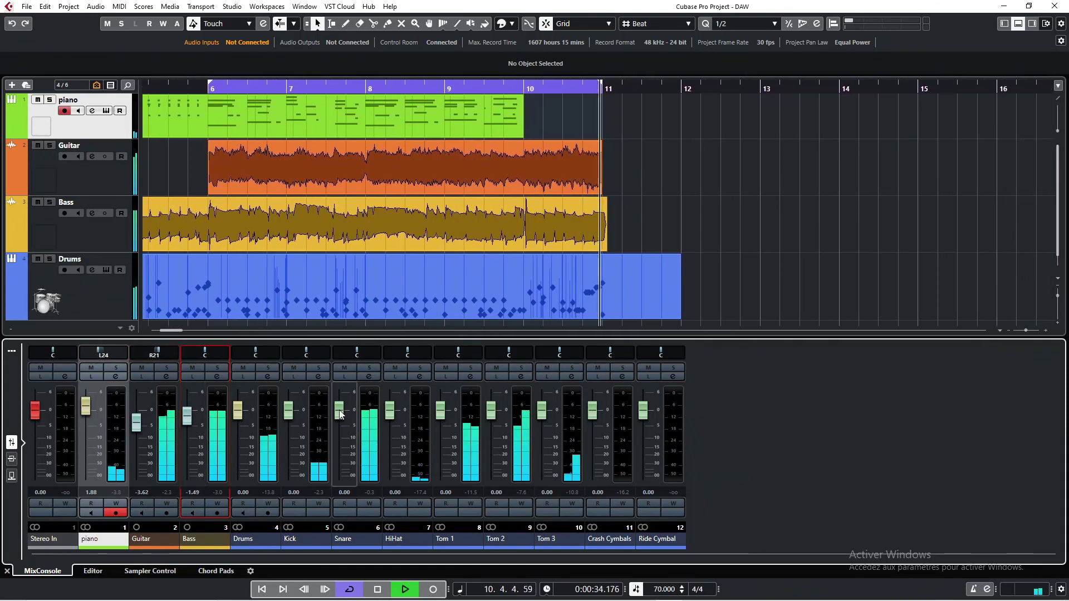
left_click_drag(339, 411, 340, 421)
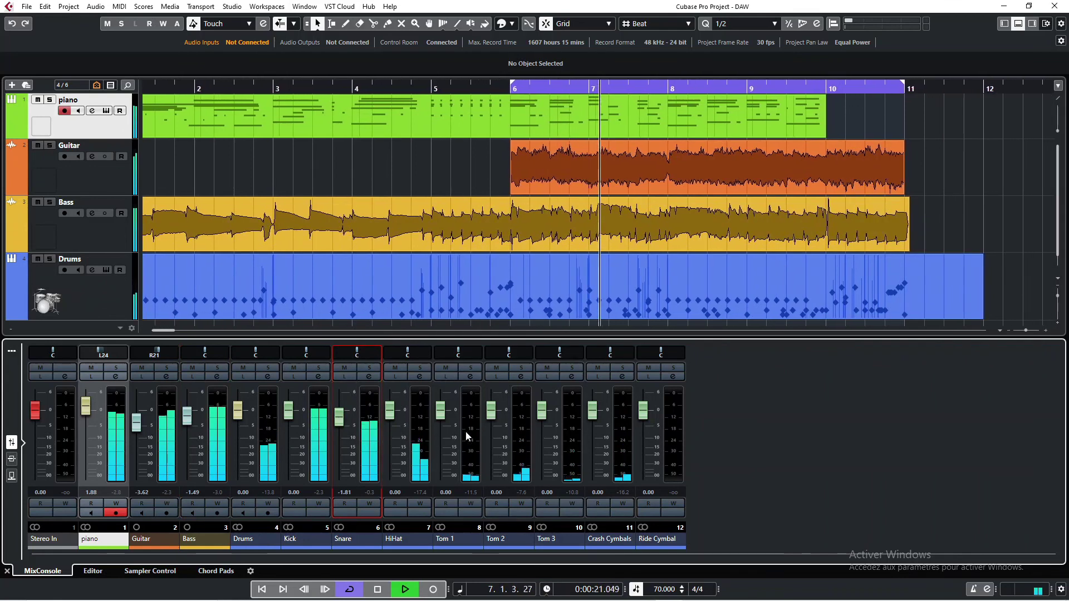
left_click(377, 590)
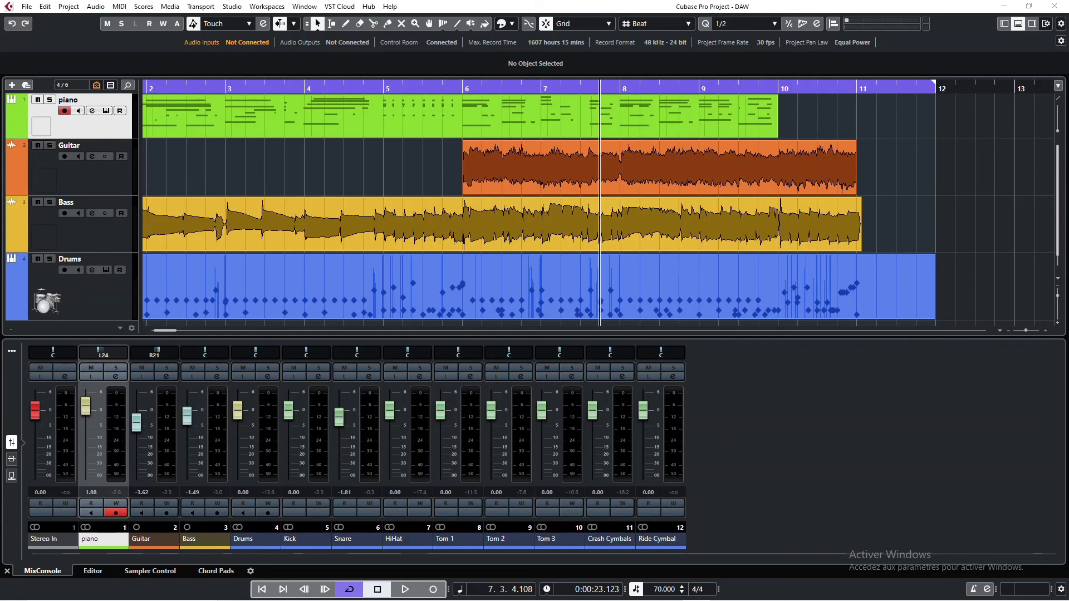
Export the Stereo Out mixdown between the locators as an MPEG 1 Layer 3 file named DAW at 44.100 kHz and 320 kB/s
left_click(26, 6)
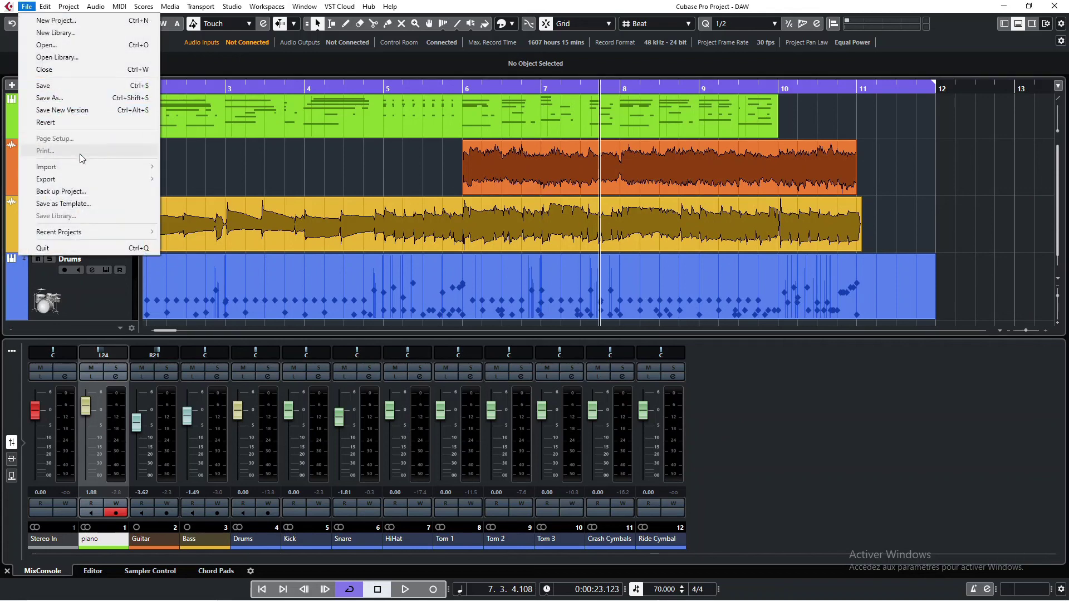
mouse_move(85, 184)
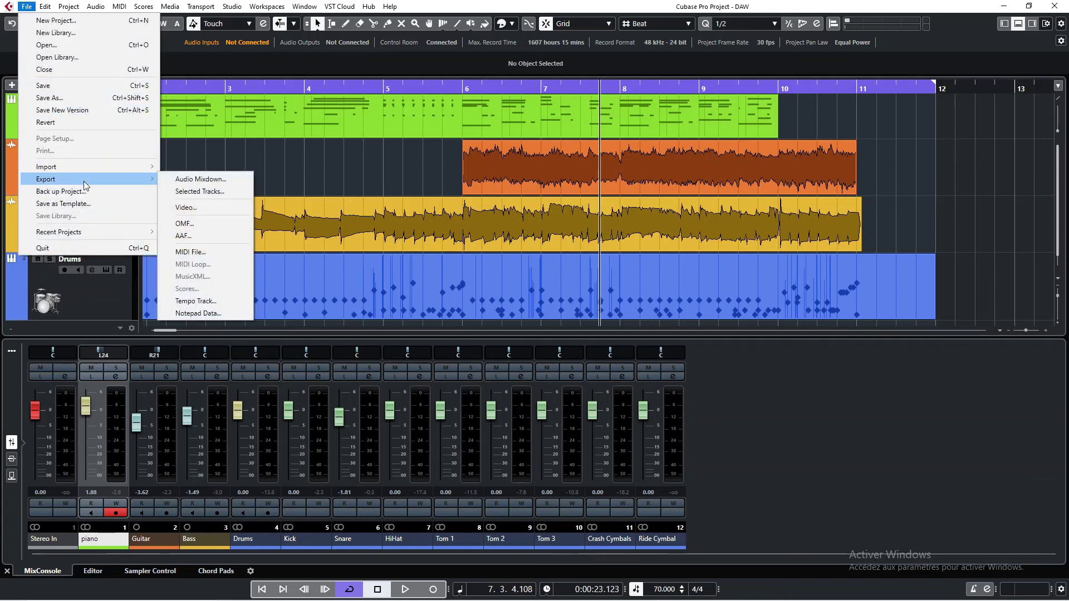
left_click(213, 180)
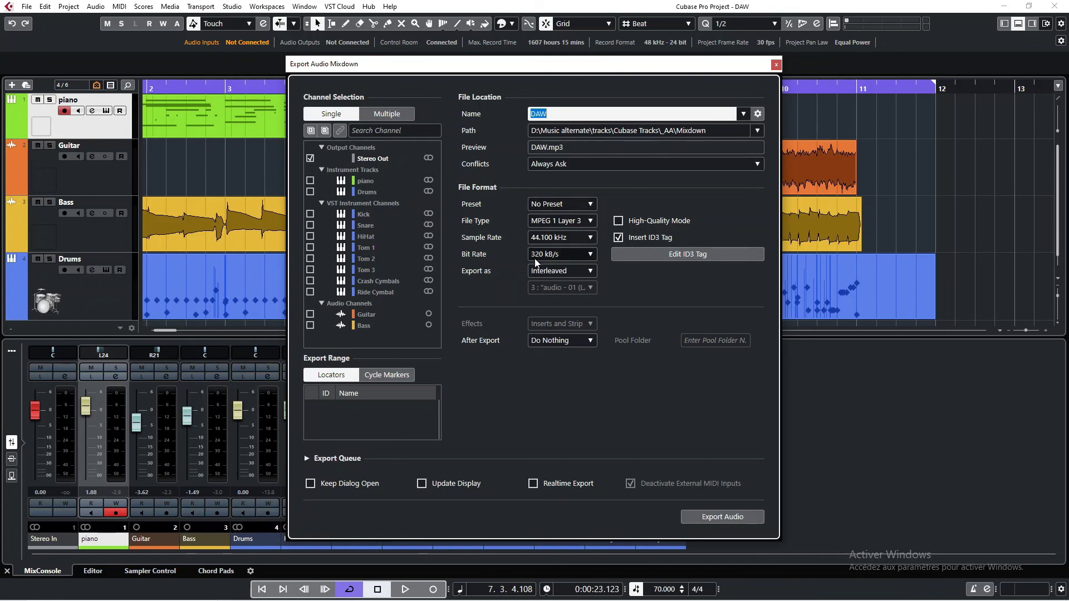
left_click(677, 113)
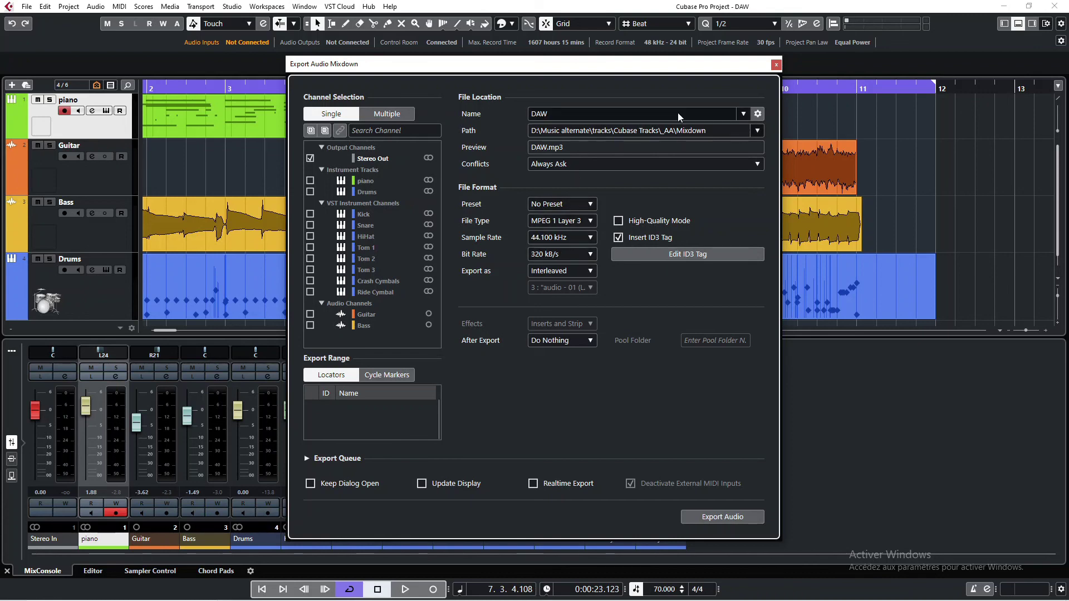
left_click(718, 516)
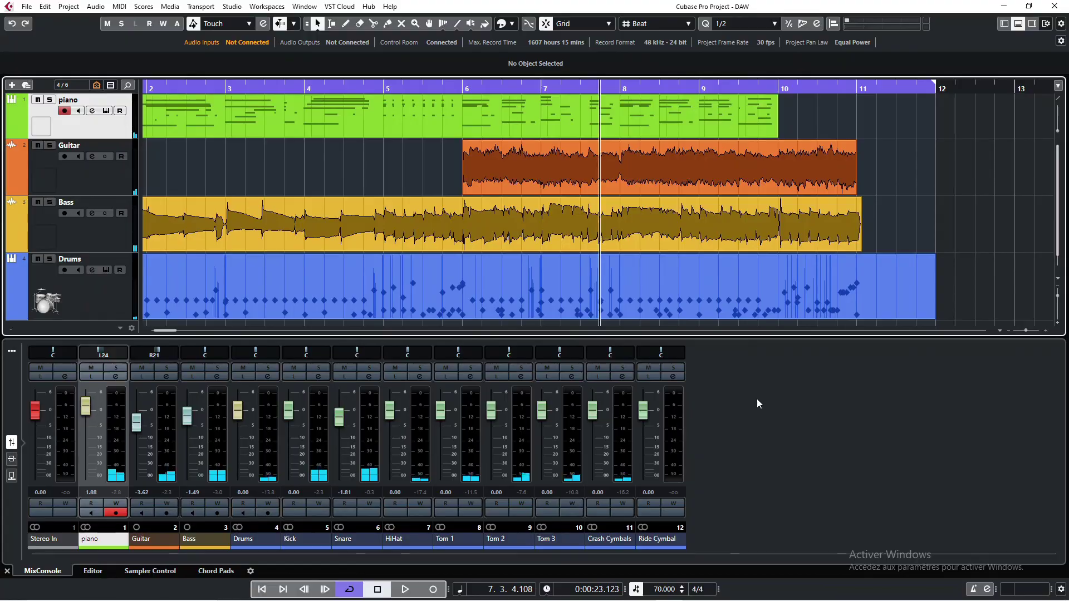